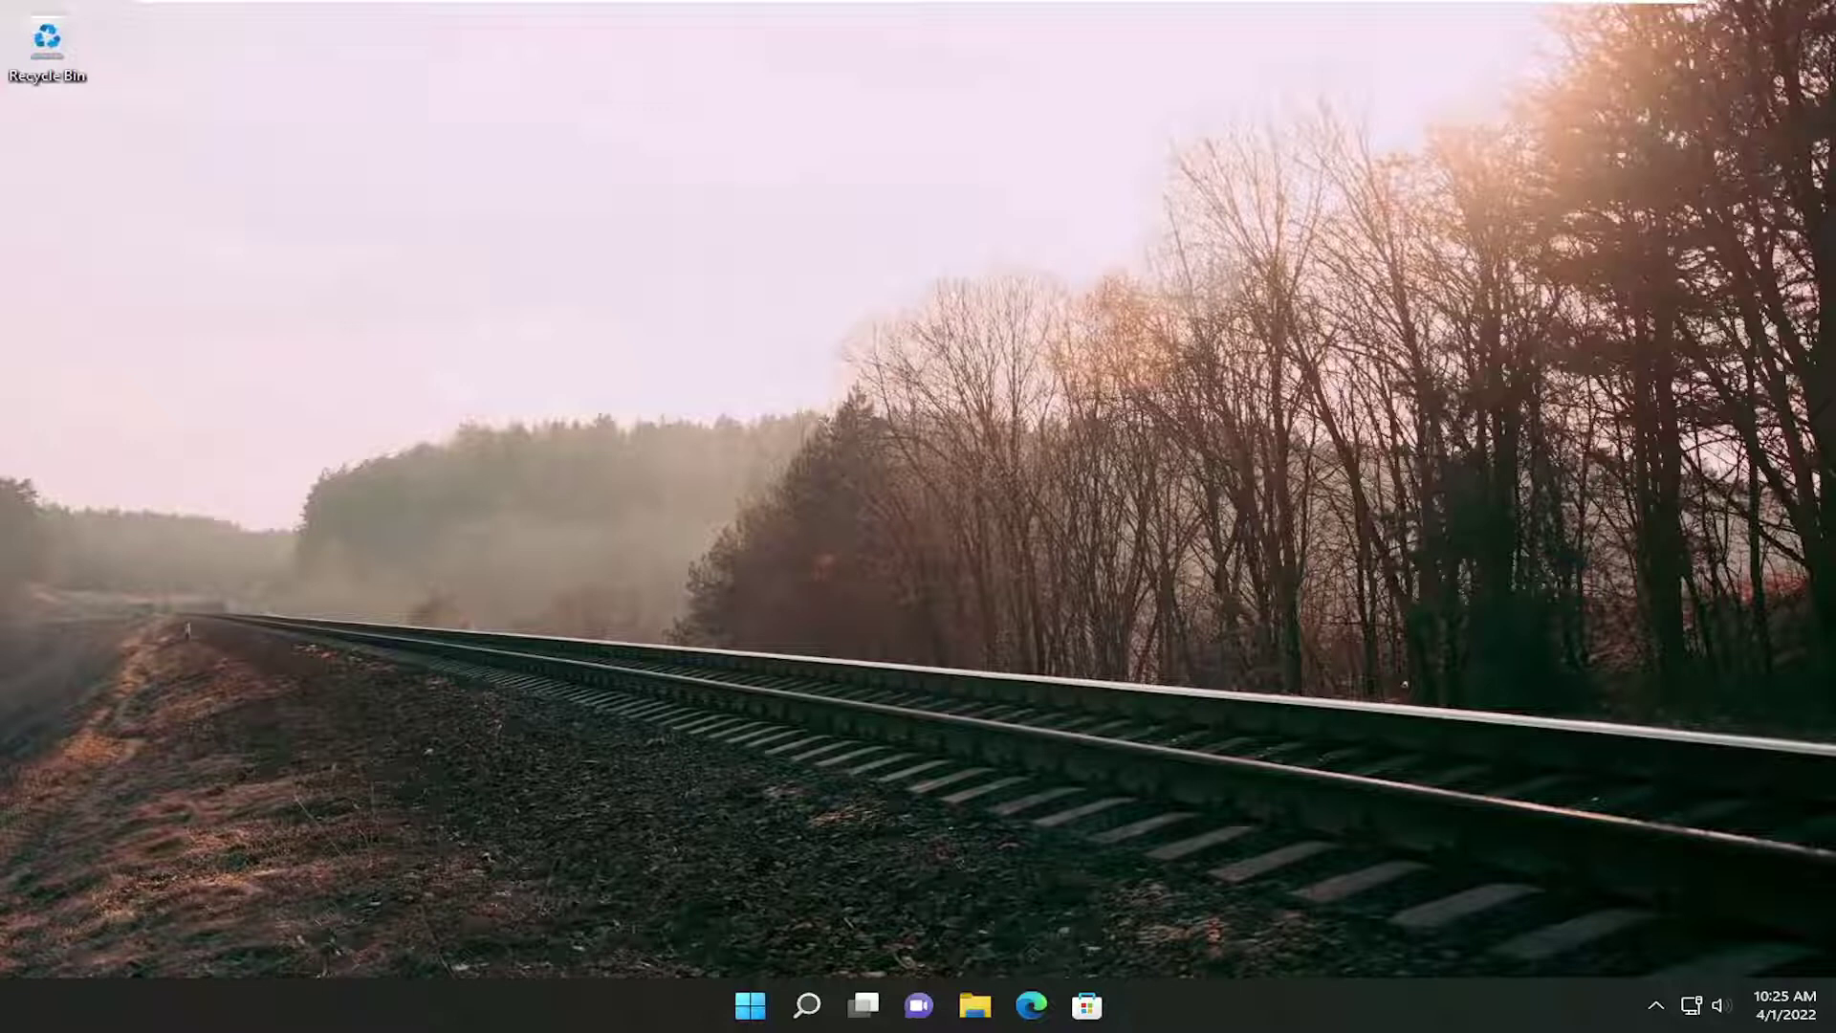
# - Search Windows for 'verifier' and launch the verifier Run command
pyautogui.click(809, 1006)
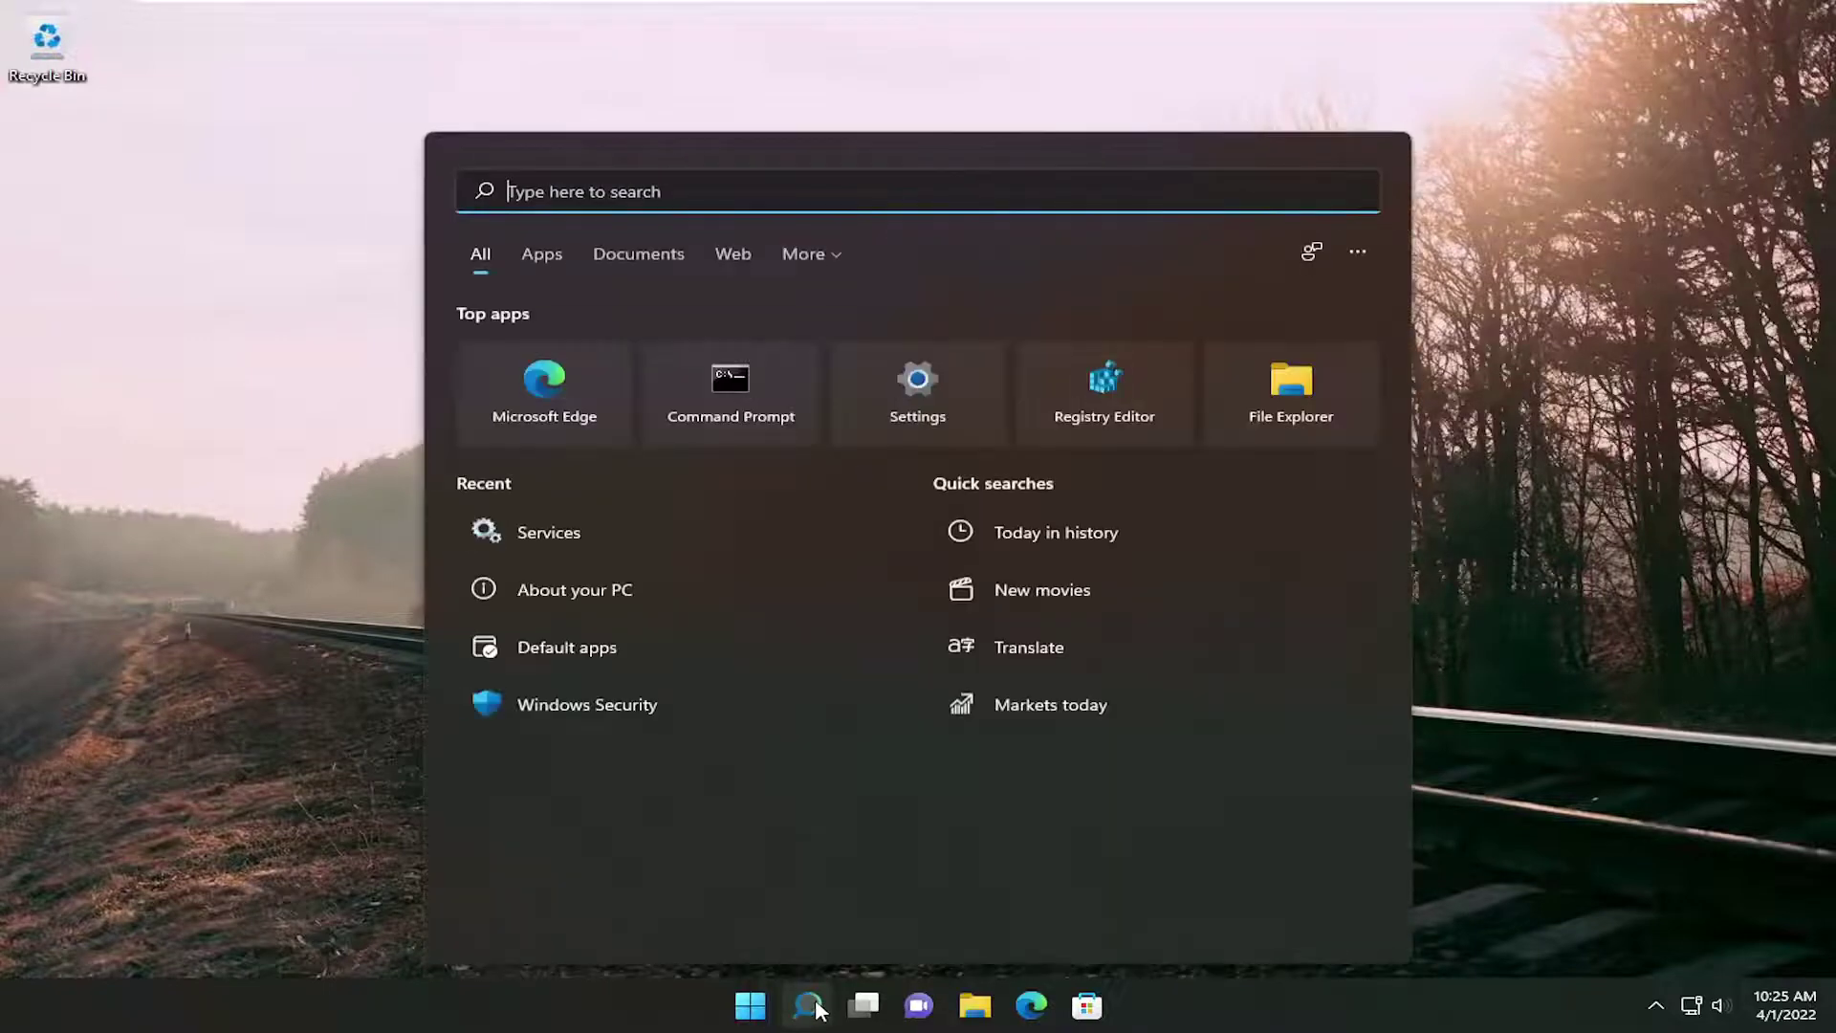
pyautogui.write('ve')
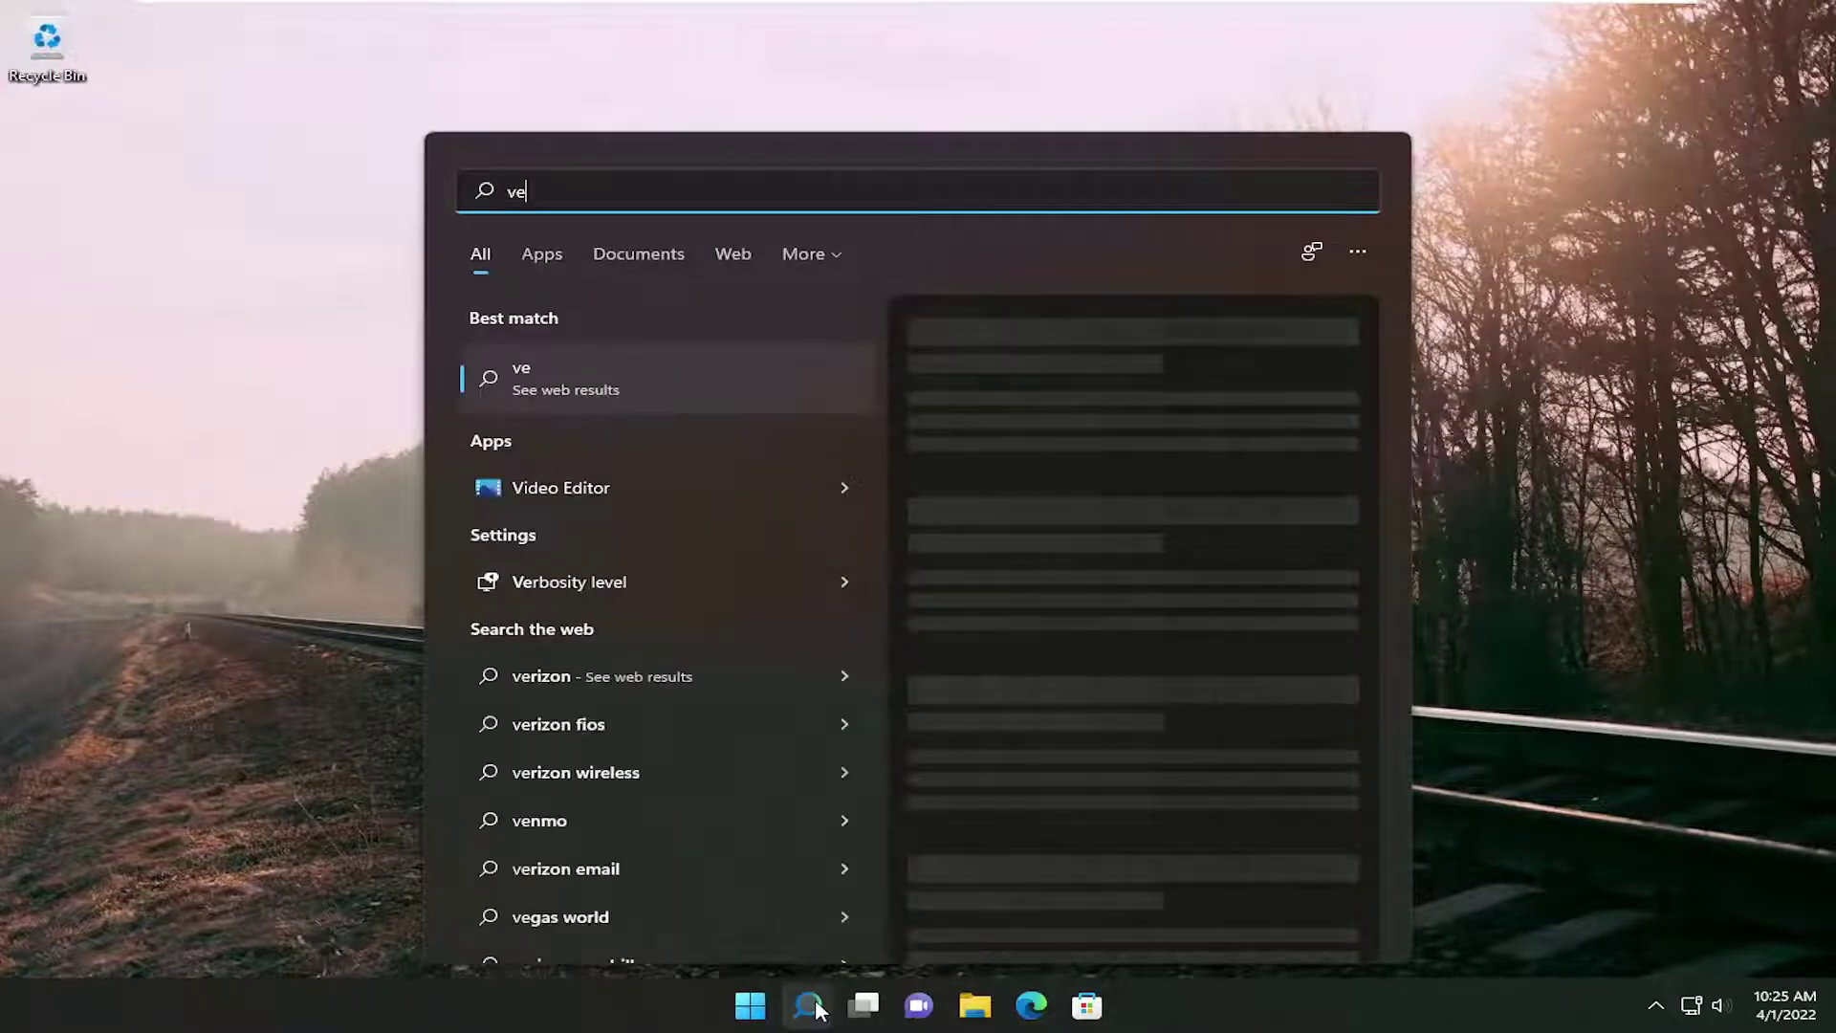
pyautogui.write('rifi')
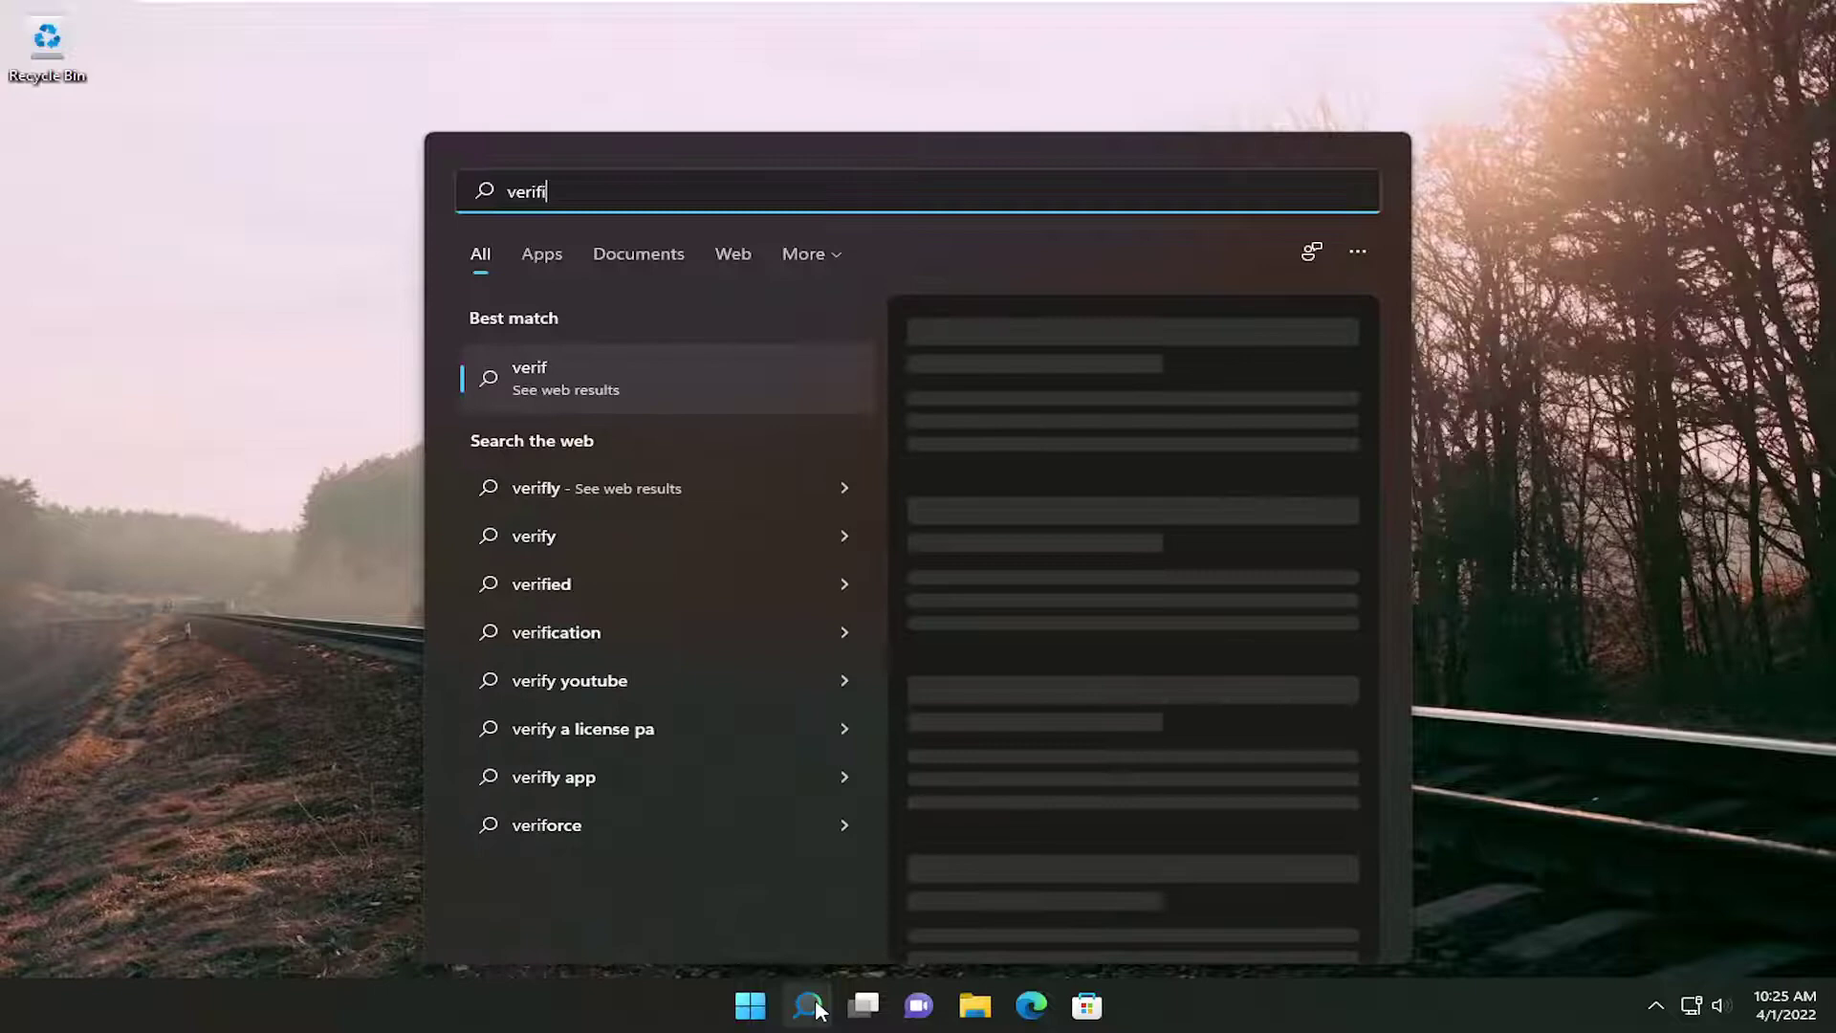
pyautogui.write('er')
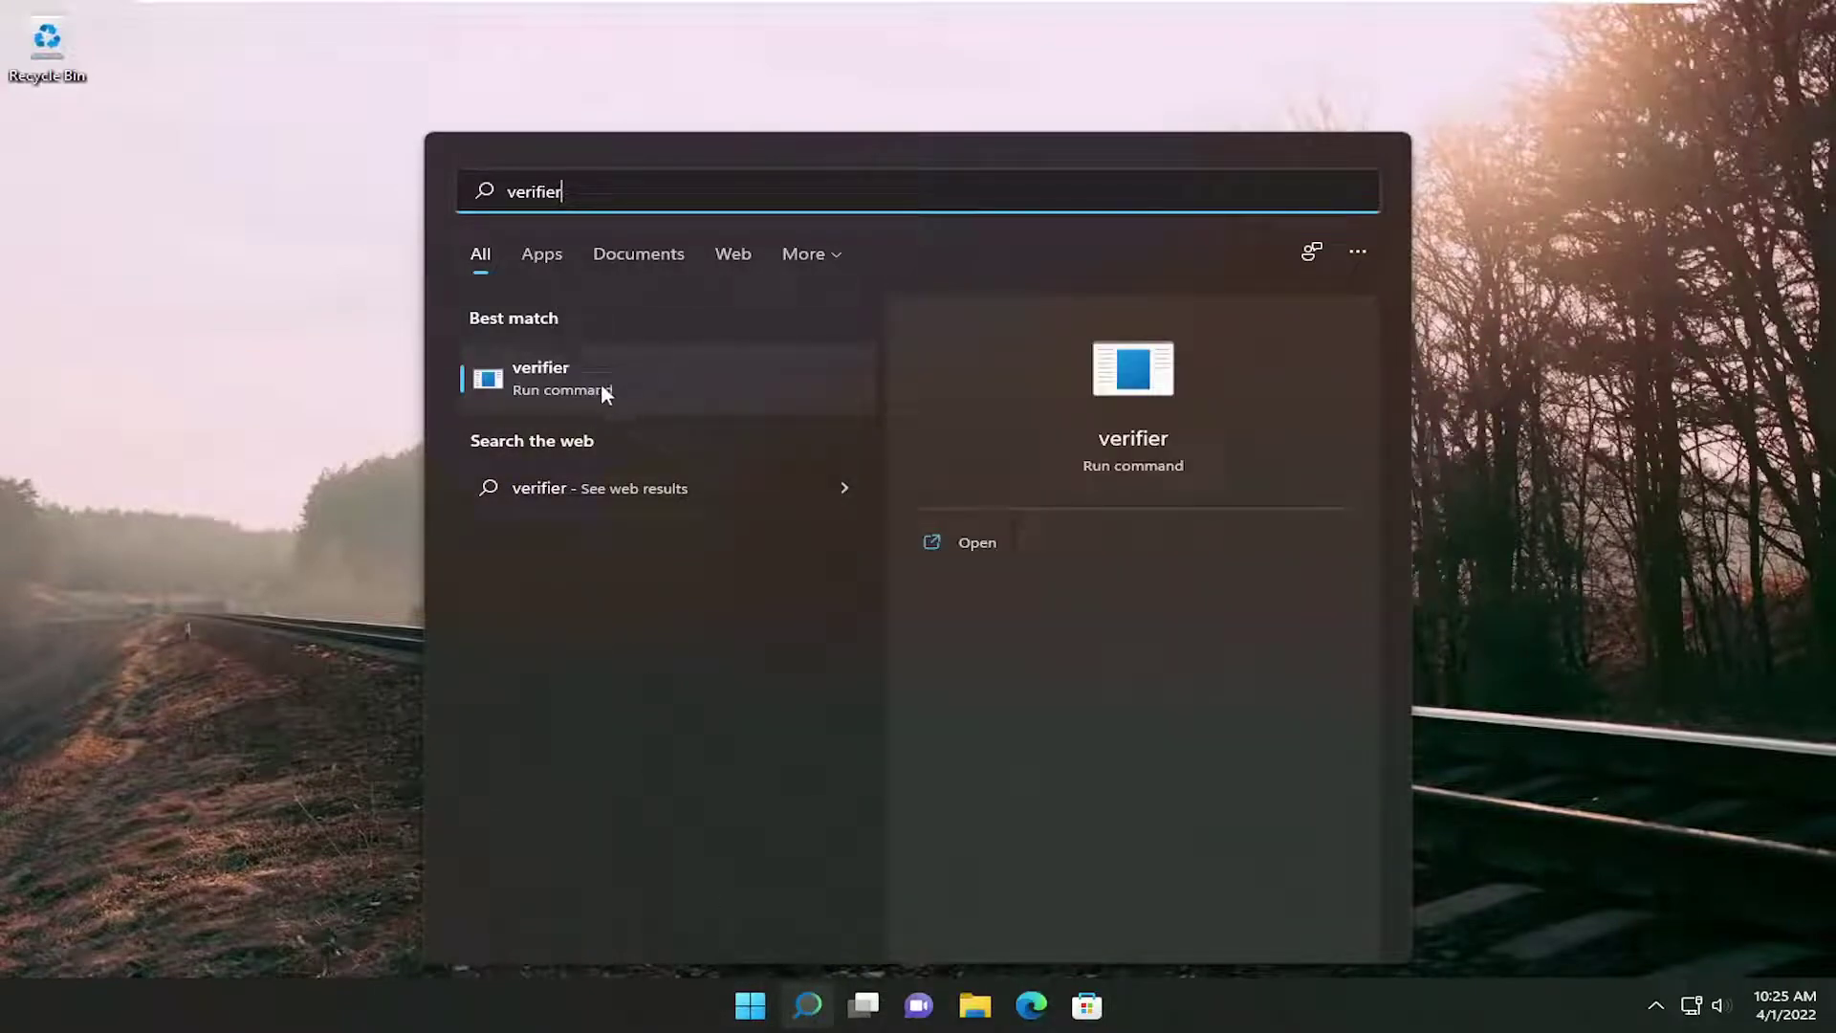
pyautogui.click(569, 380)
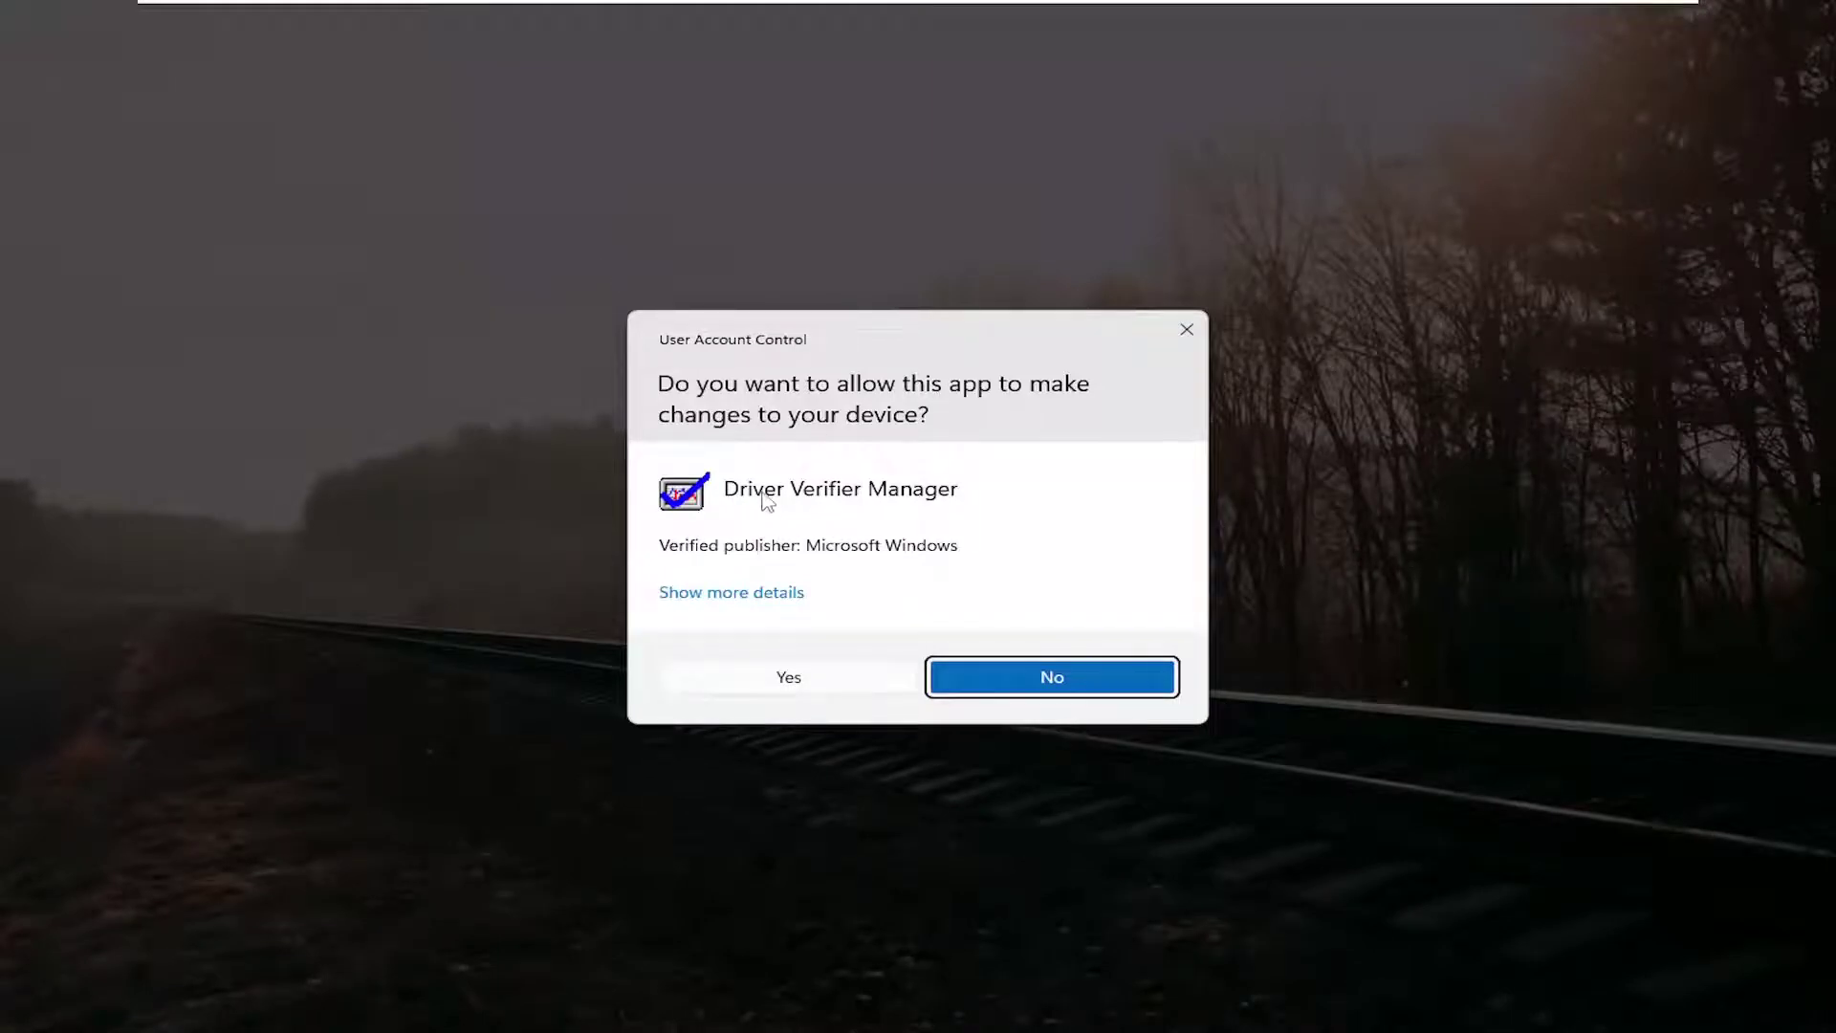
# - Approve Driver Verifier Manager and create standard settings for unsigned drivers; none are found
pyautogui.click(775, 686)
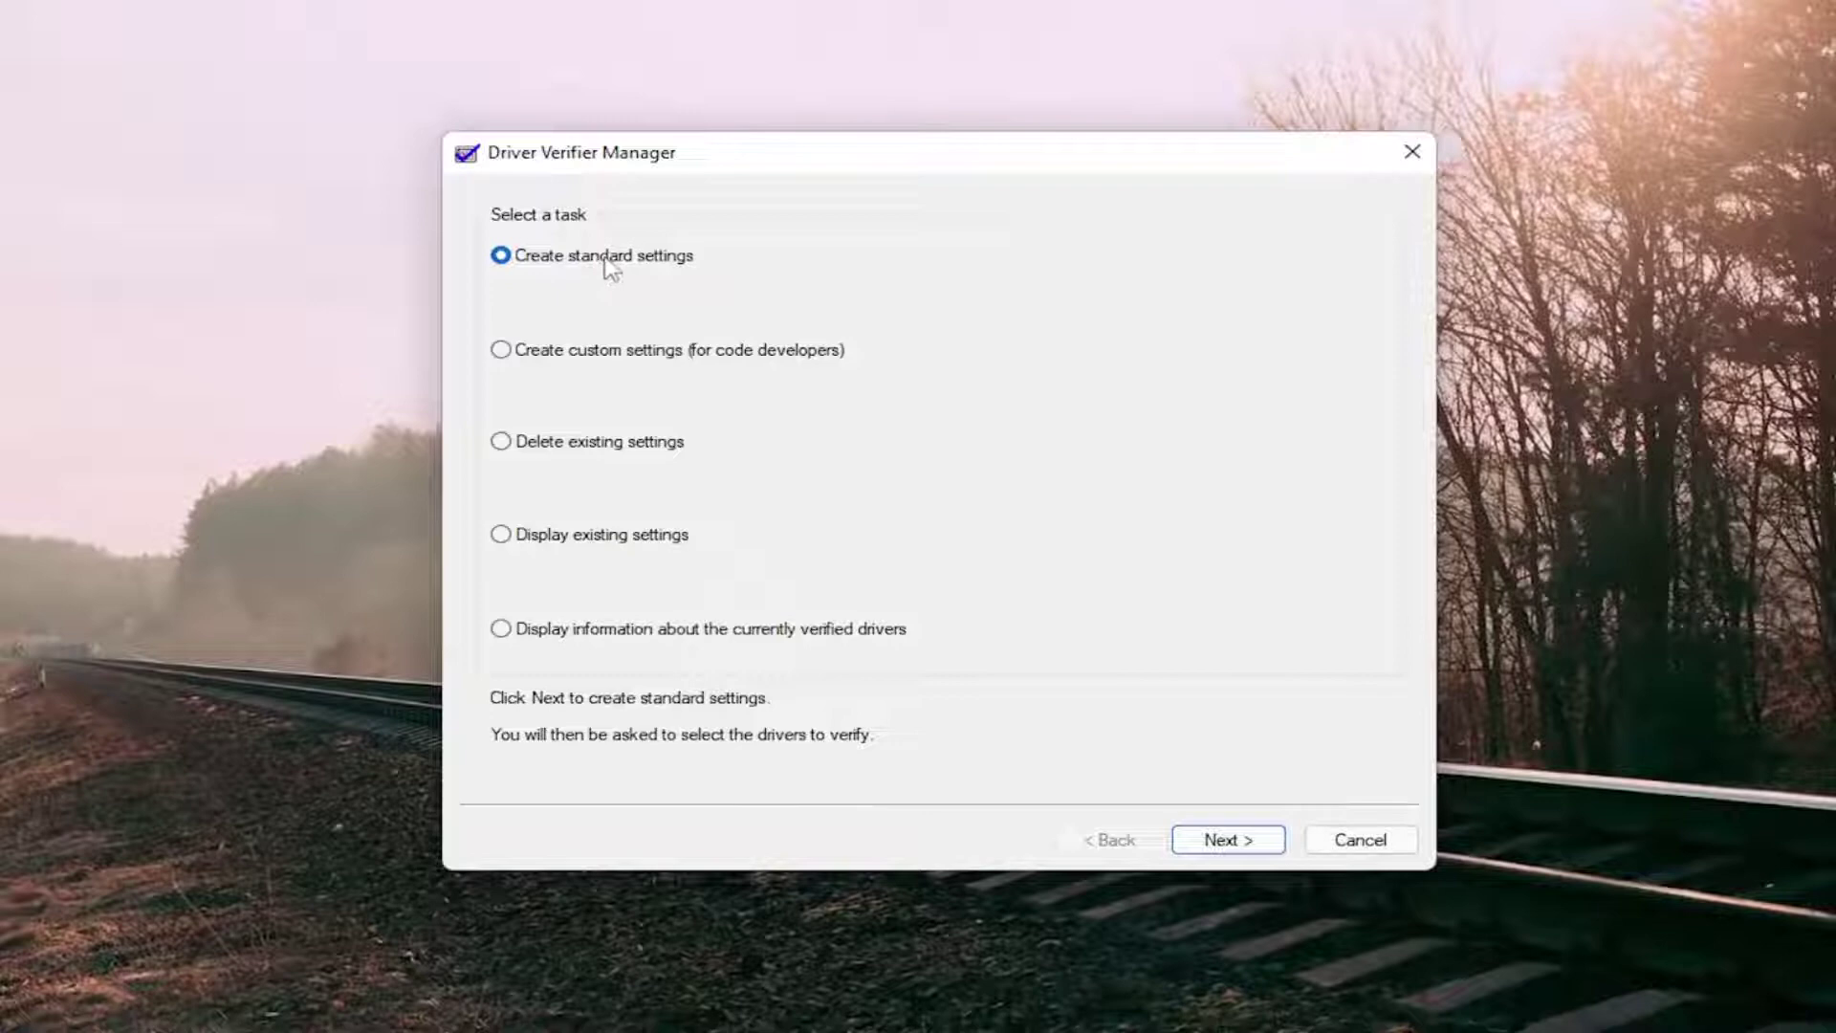
pyautogui.click(1243, 848)
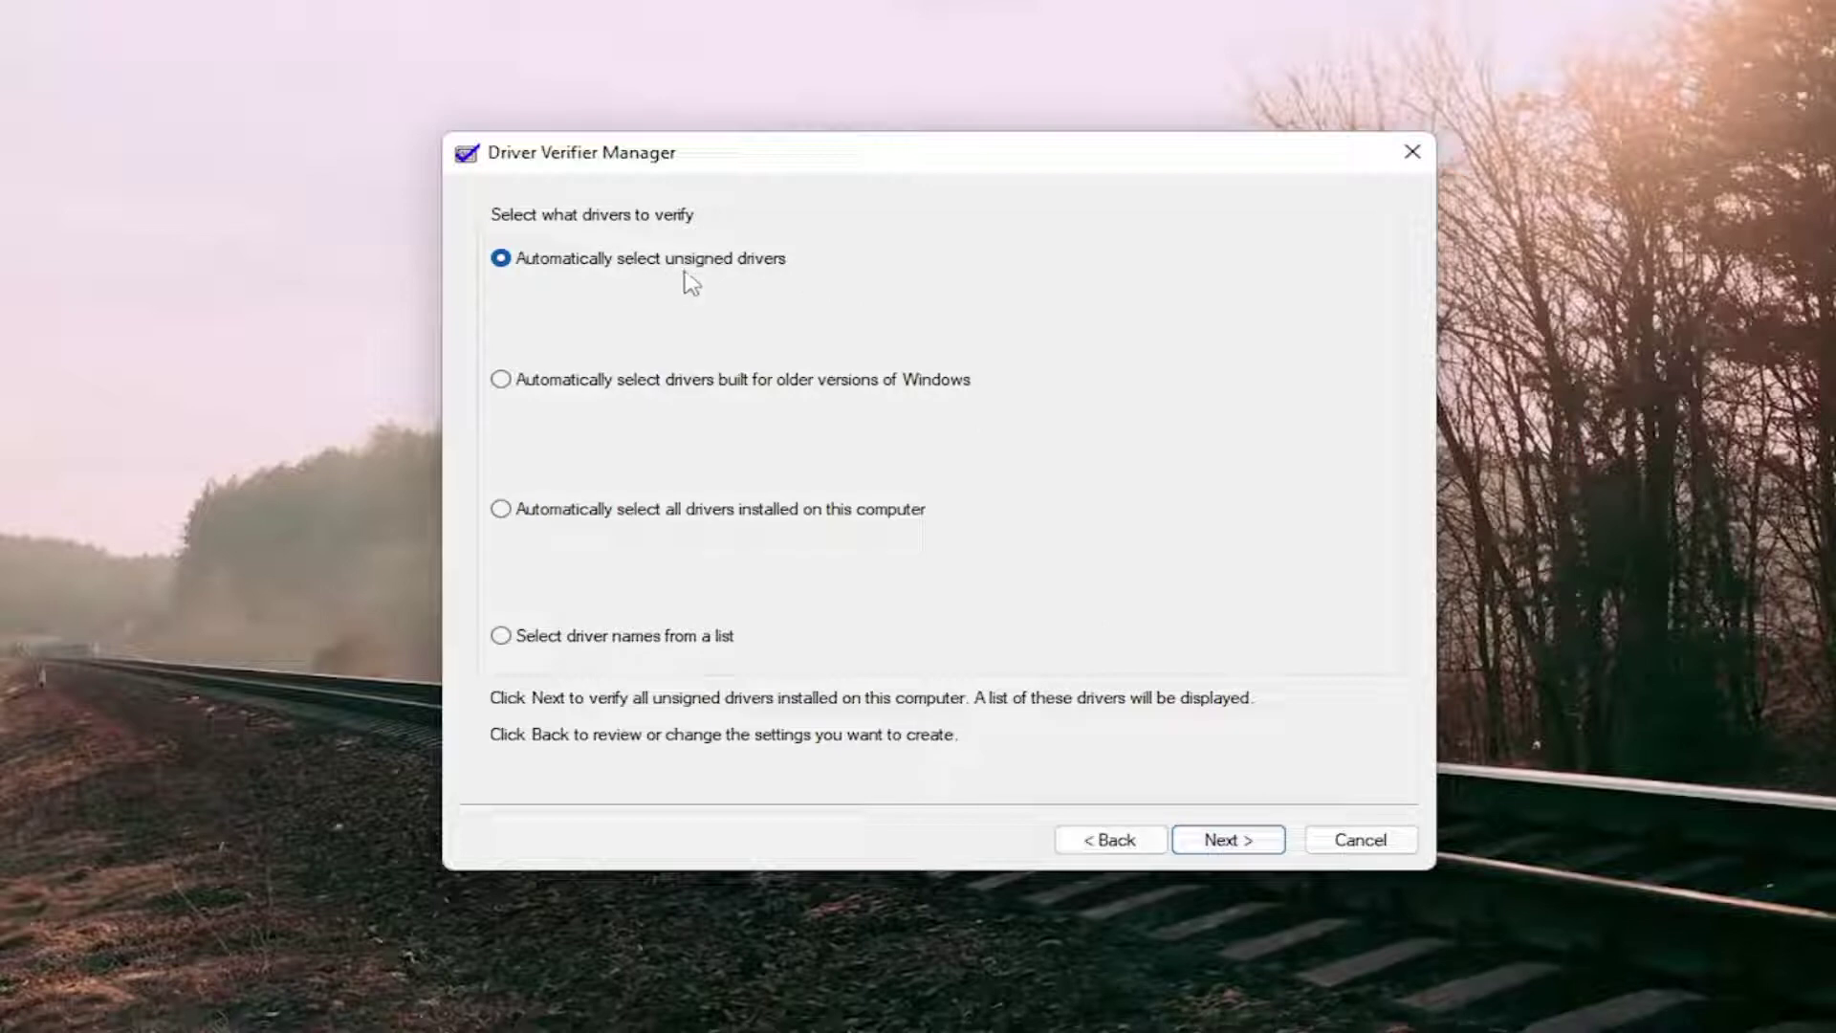
pyautogui.click(1244, 846)
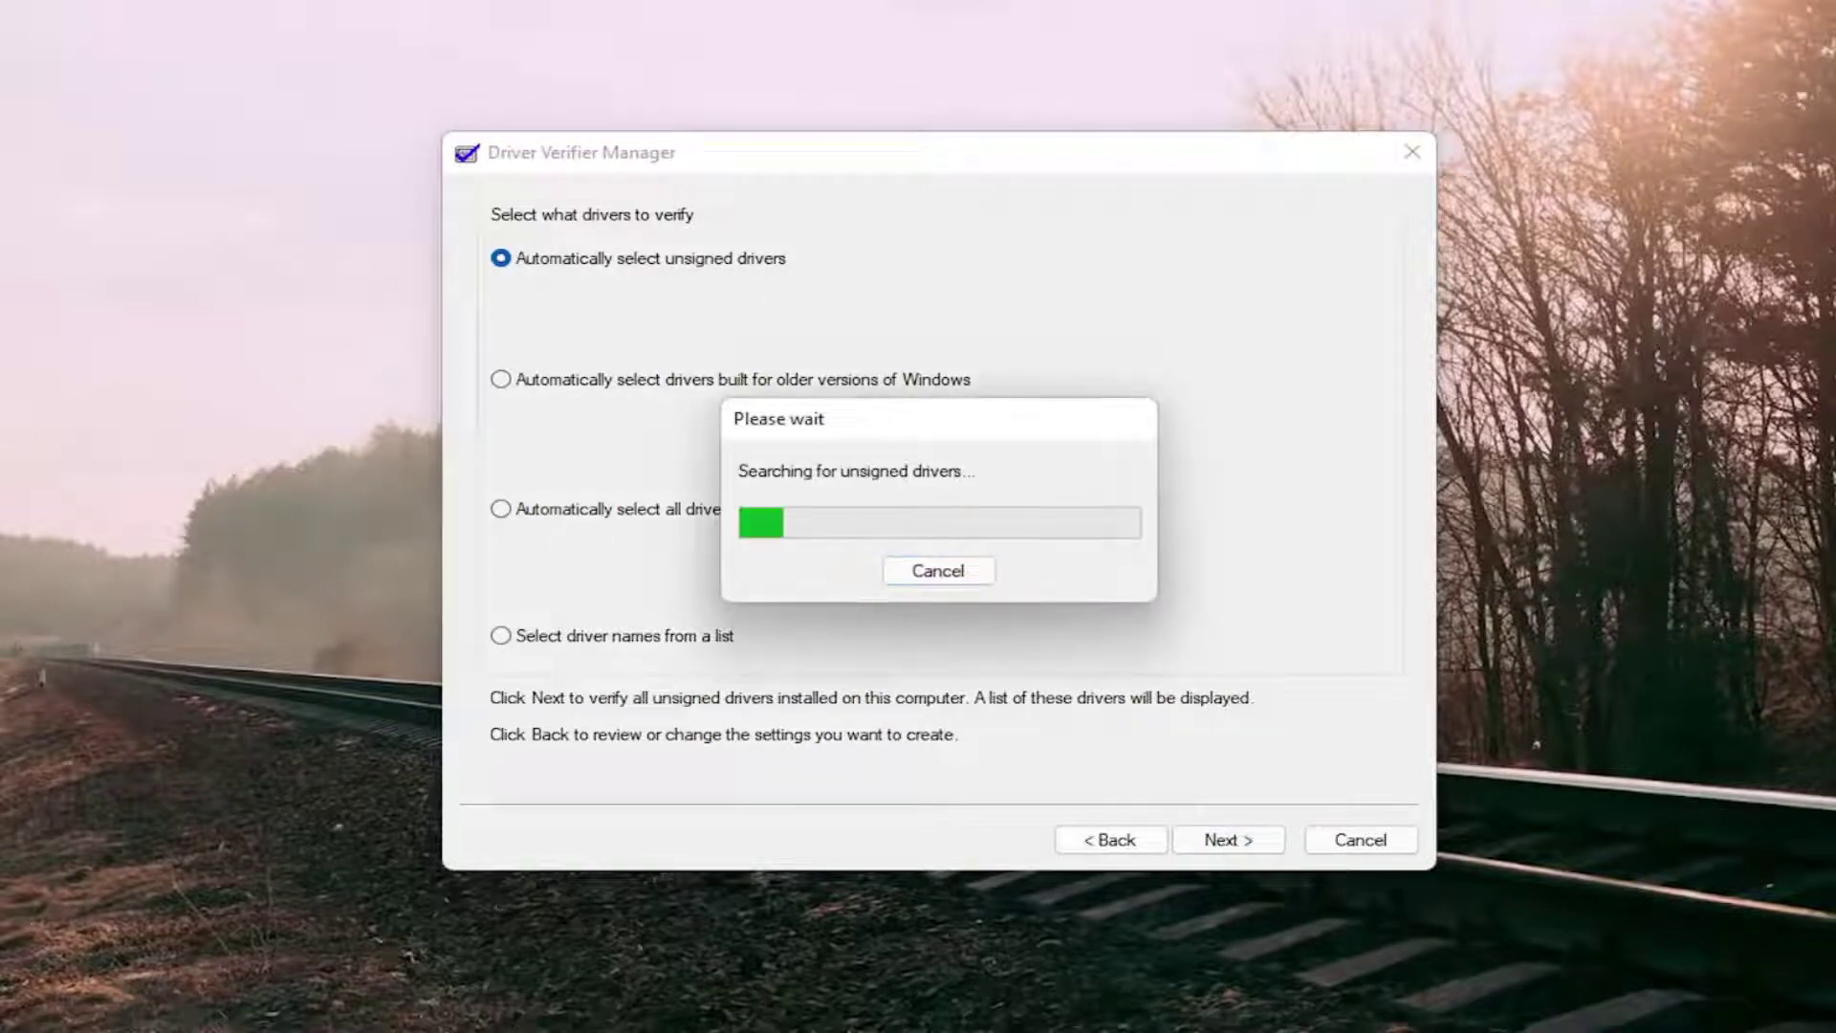
pyautogui.press('Return')
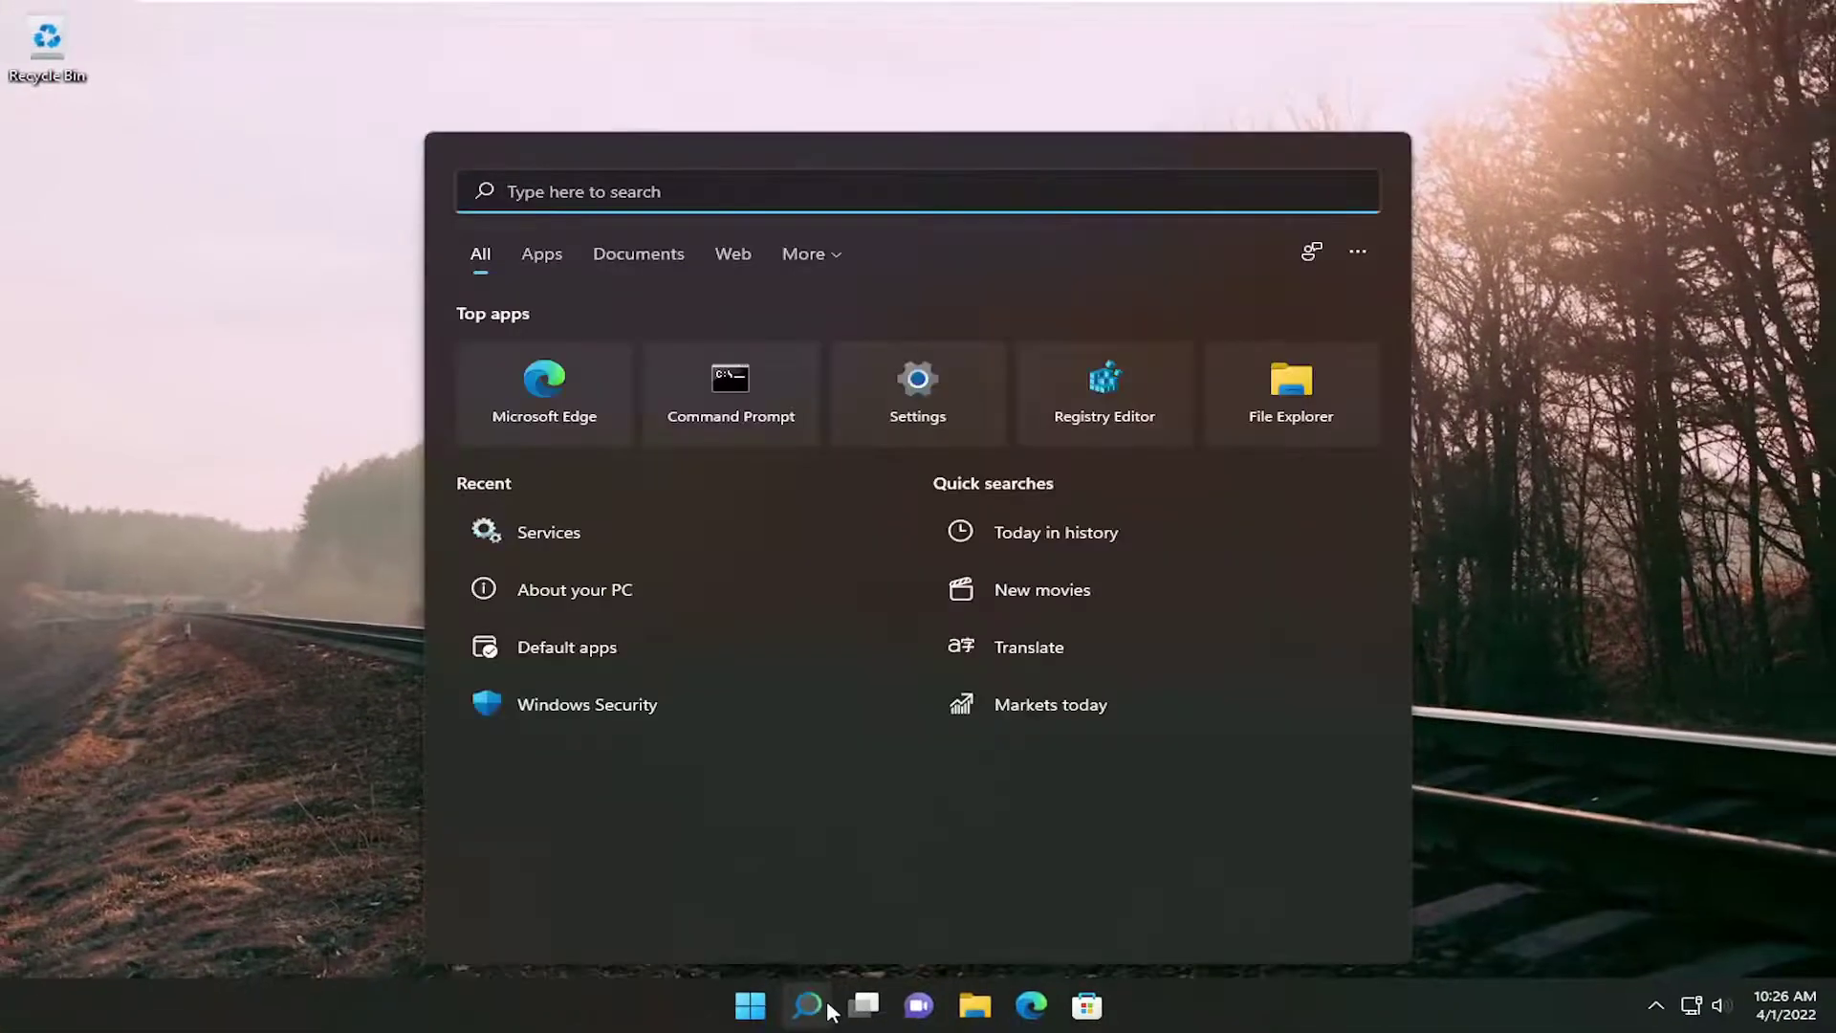
pyautogui.write('cmd')
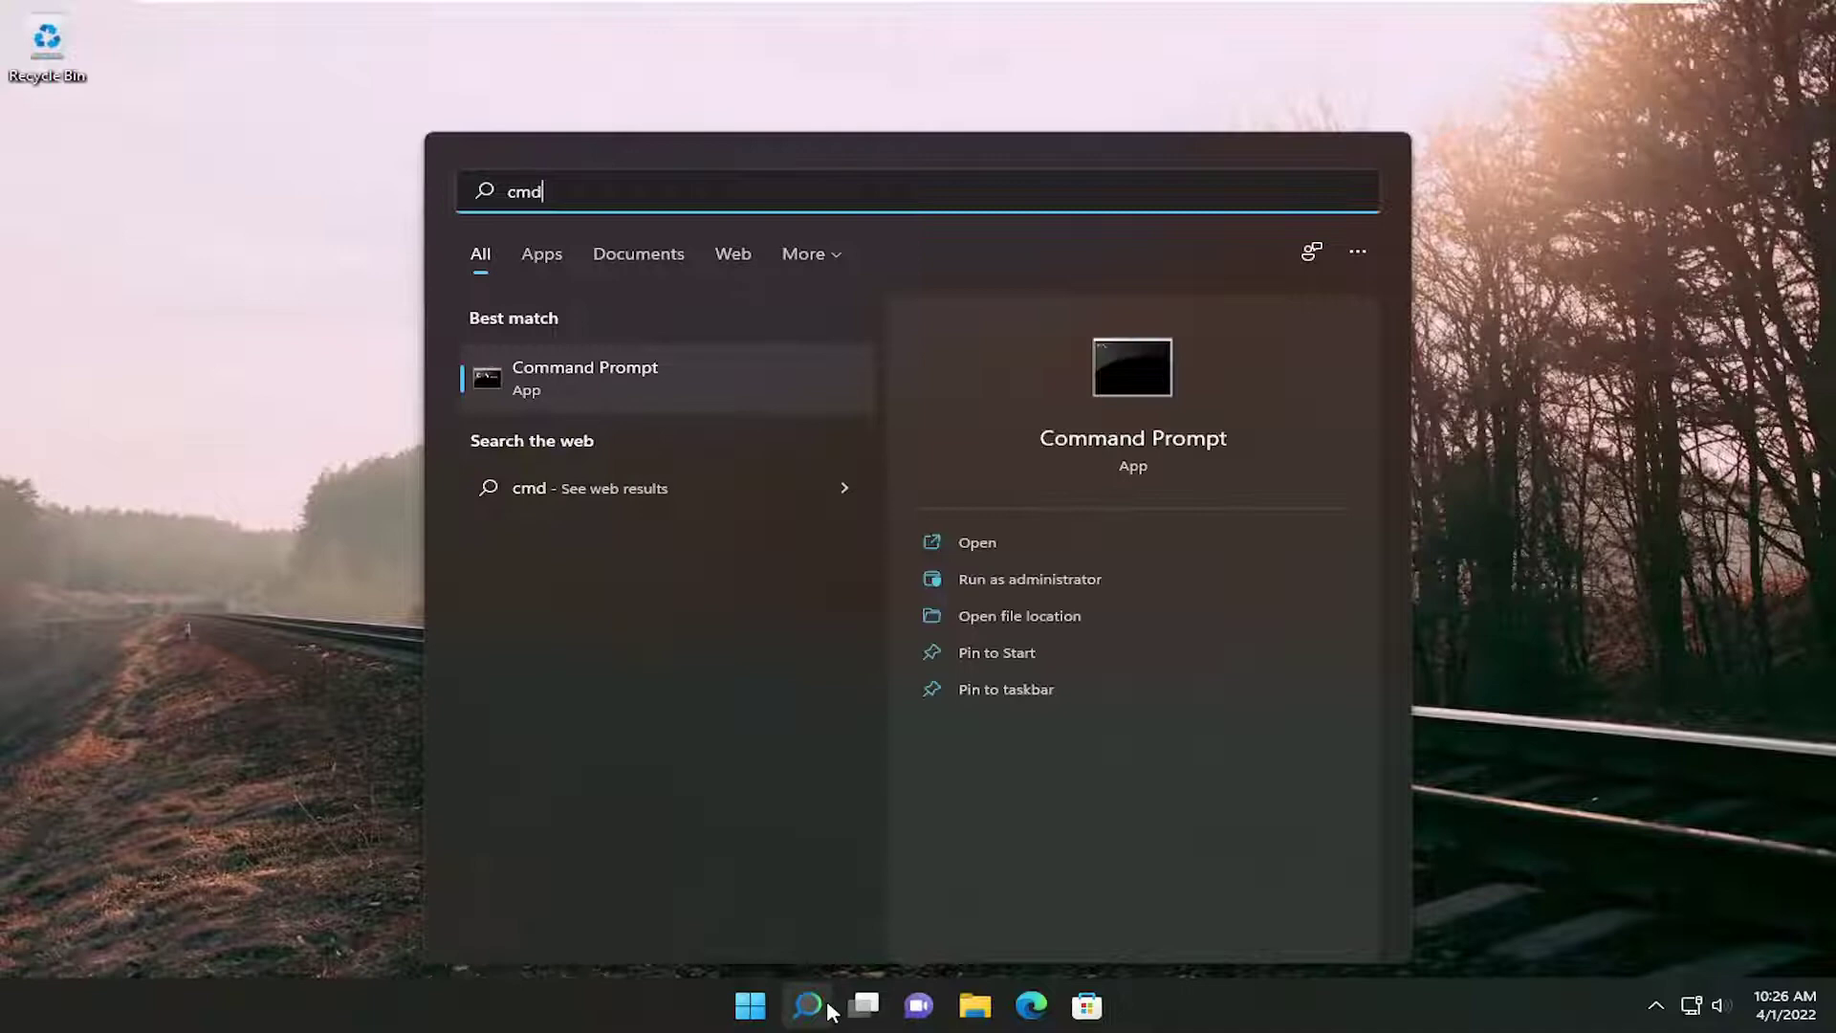
# - Run Command Prompt as administrator from the 'cmd' search result
pyautogui.rightClick(597, 374)
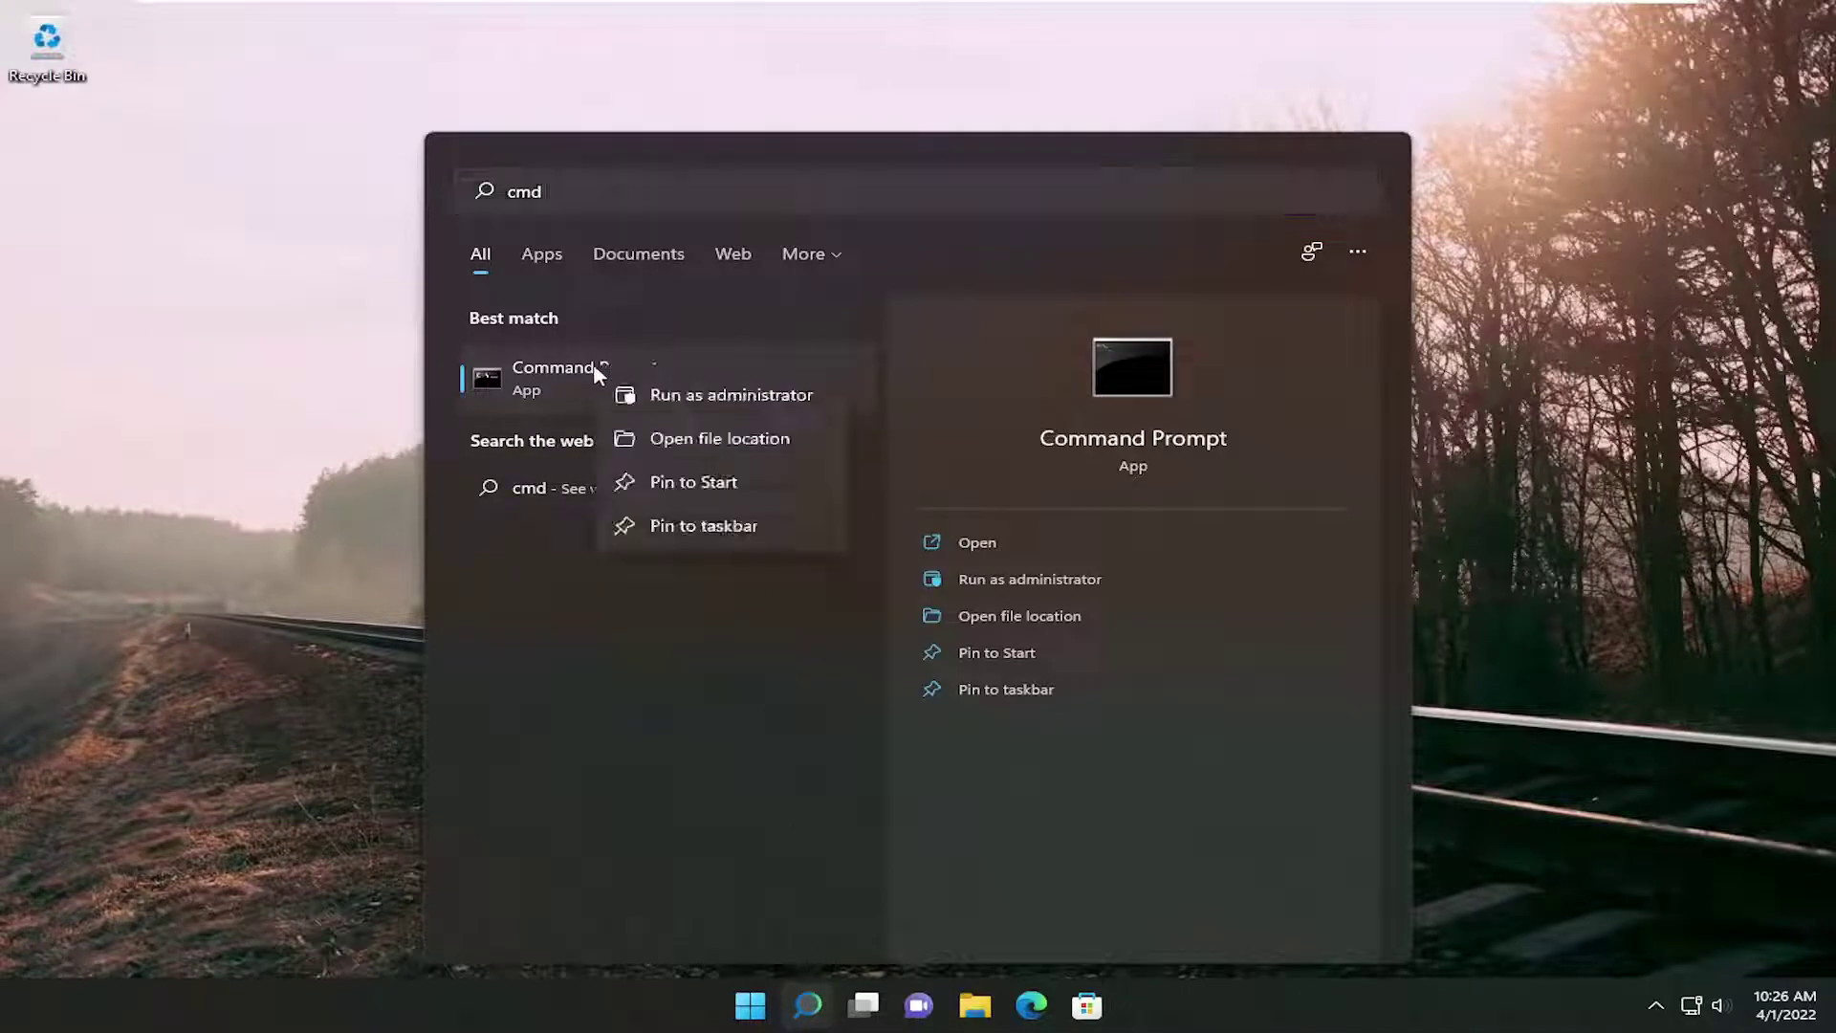
pyautogui.click(740, 402)
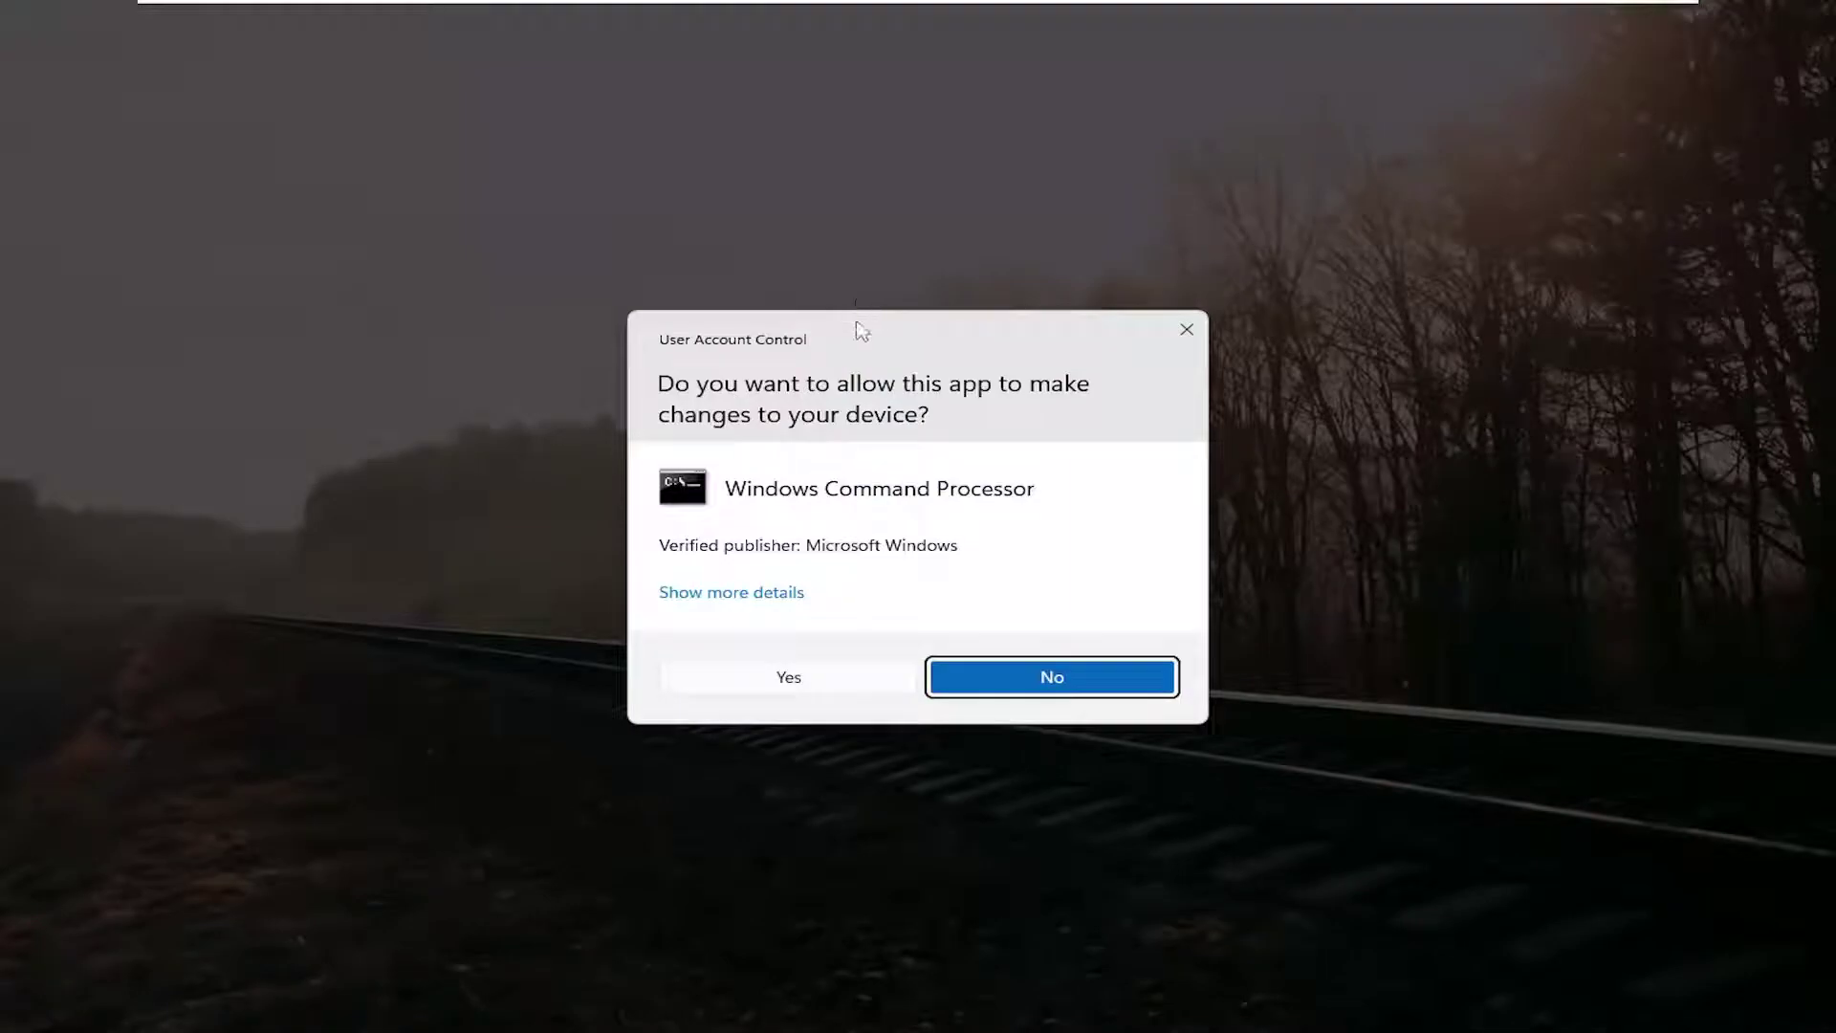
# - Approve the elevated Command Prompt, move it right, and run 'sfc /scannow'
pyautogui.click(789, 677)
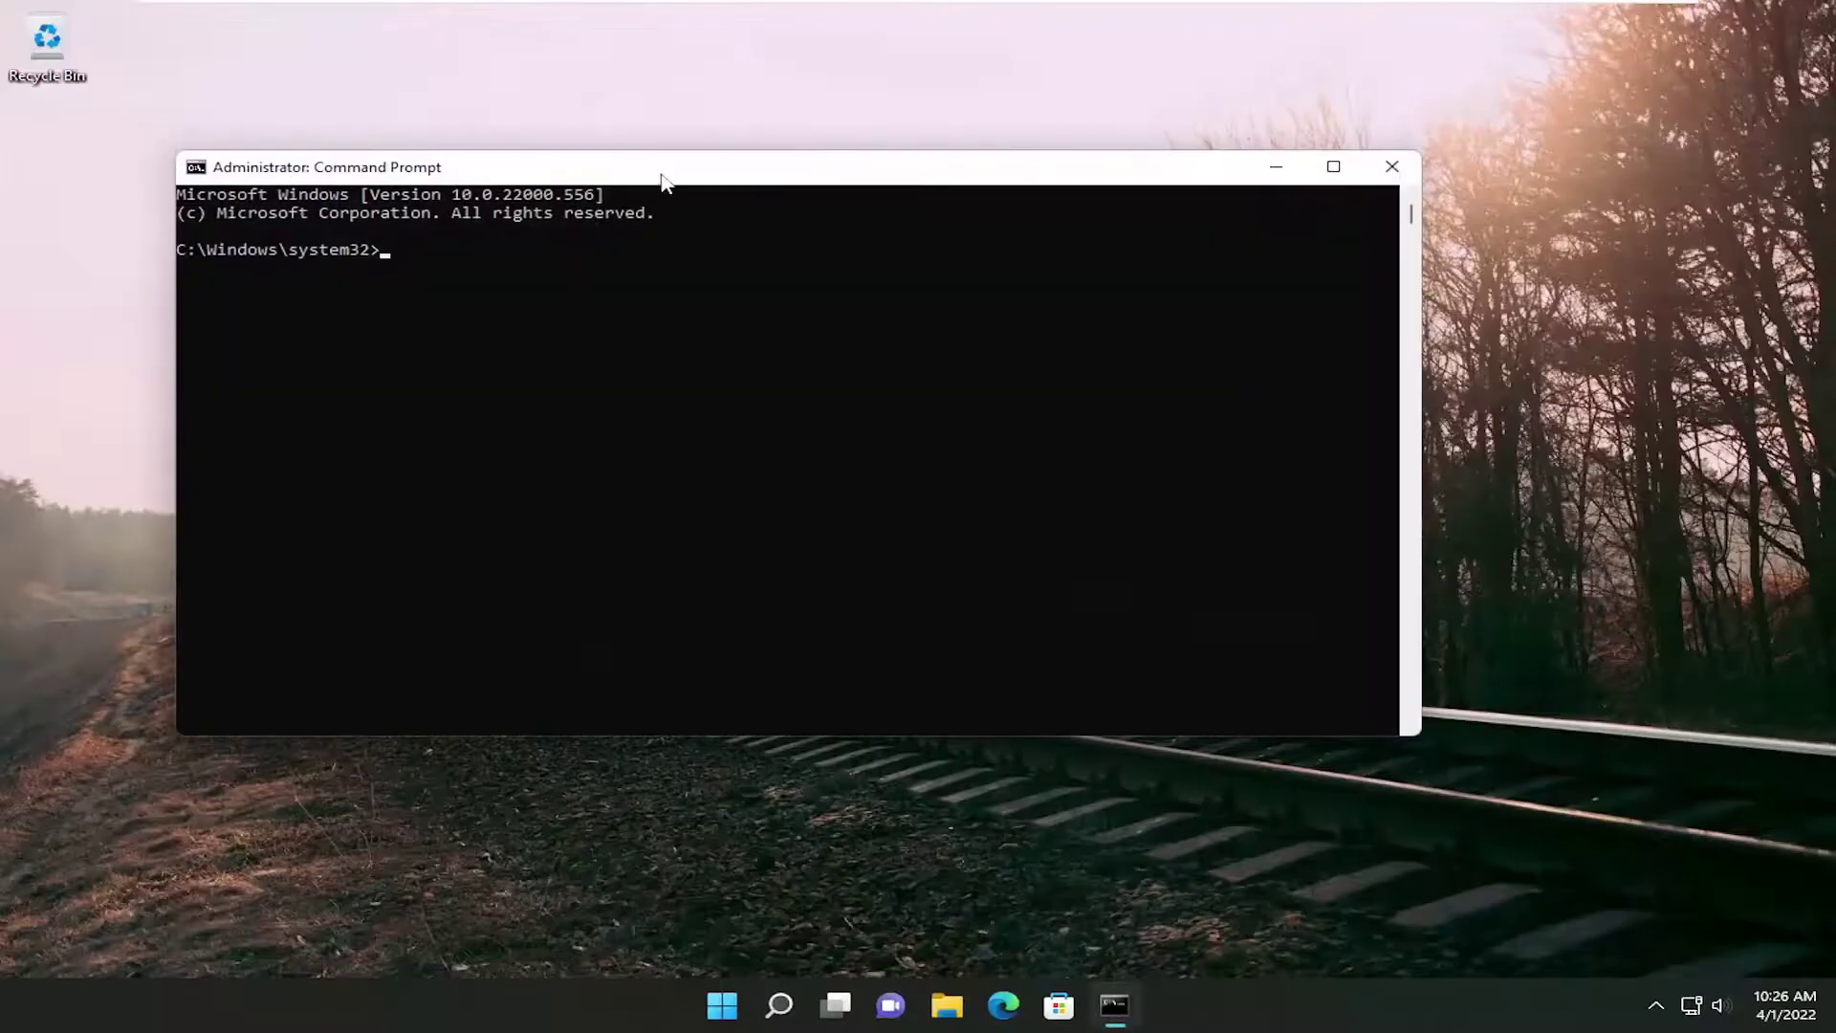
pyautogui.moveTo(697, 187); pyautogui.dragTo(863, 198)
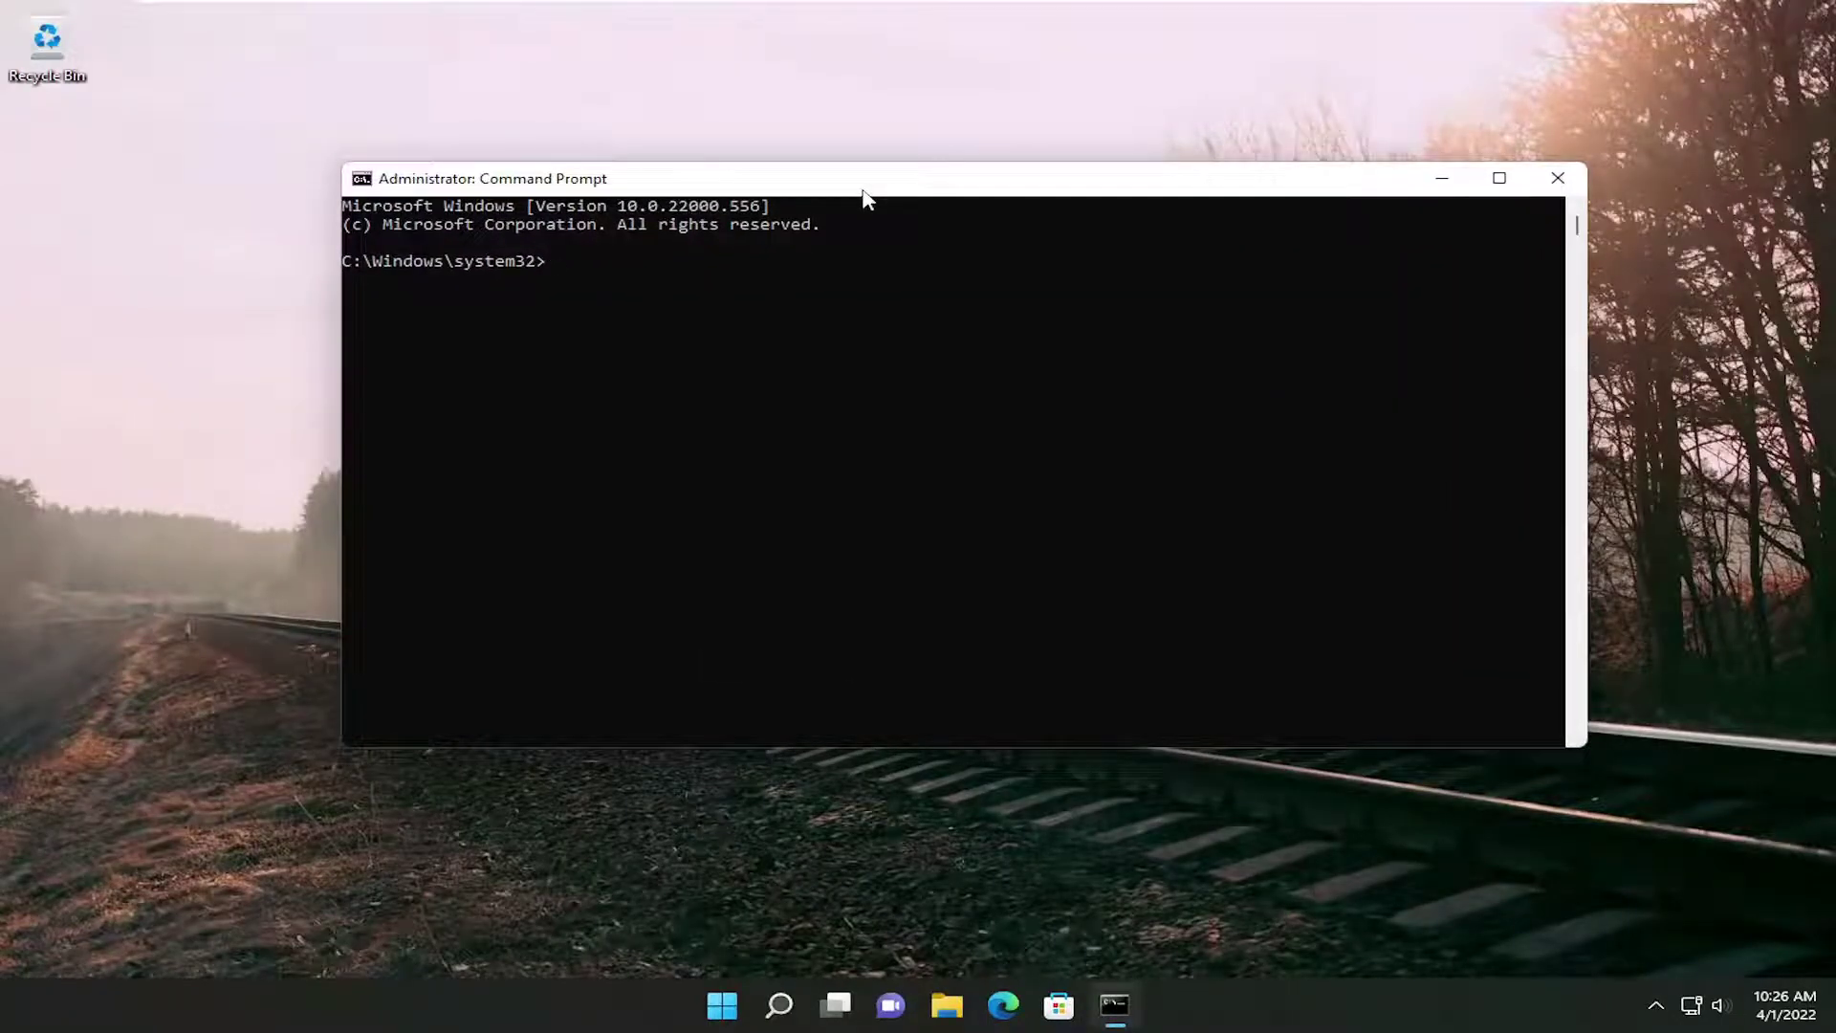
pyautogui.write('sfc ')
pyautogui.write('/sc')
pyautogui.write('annow')
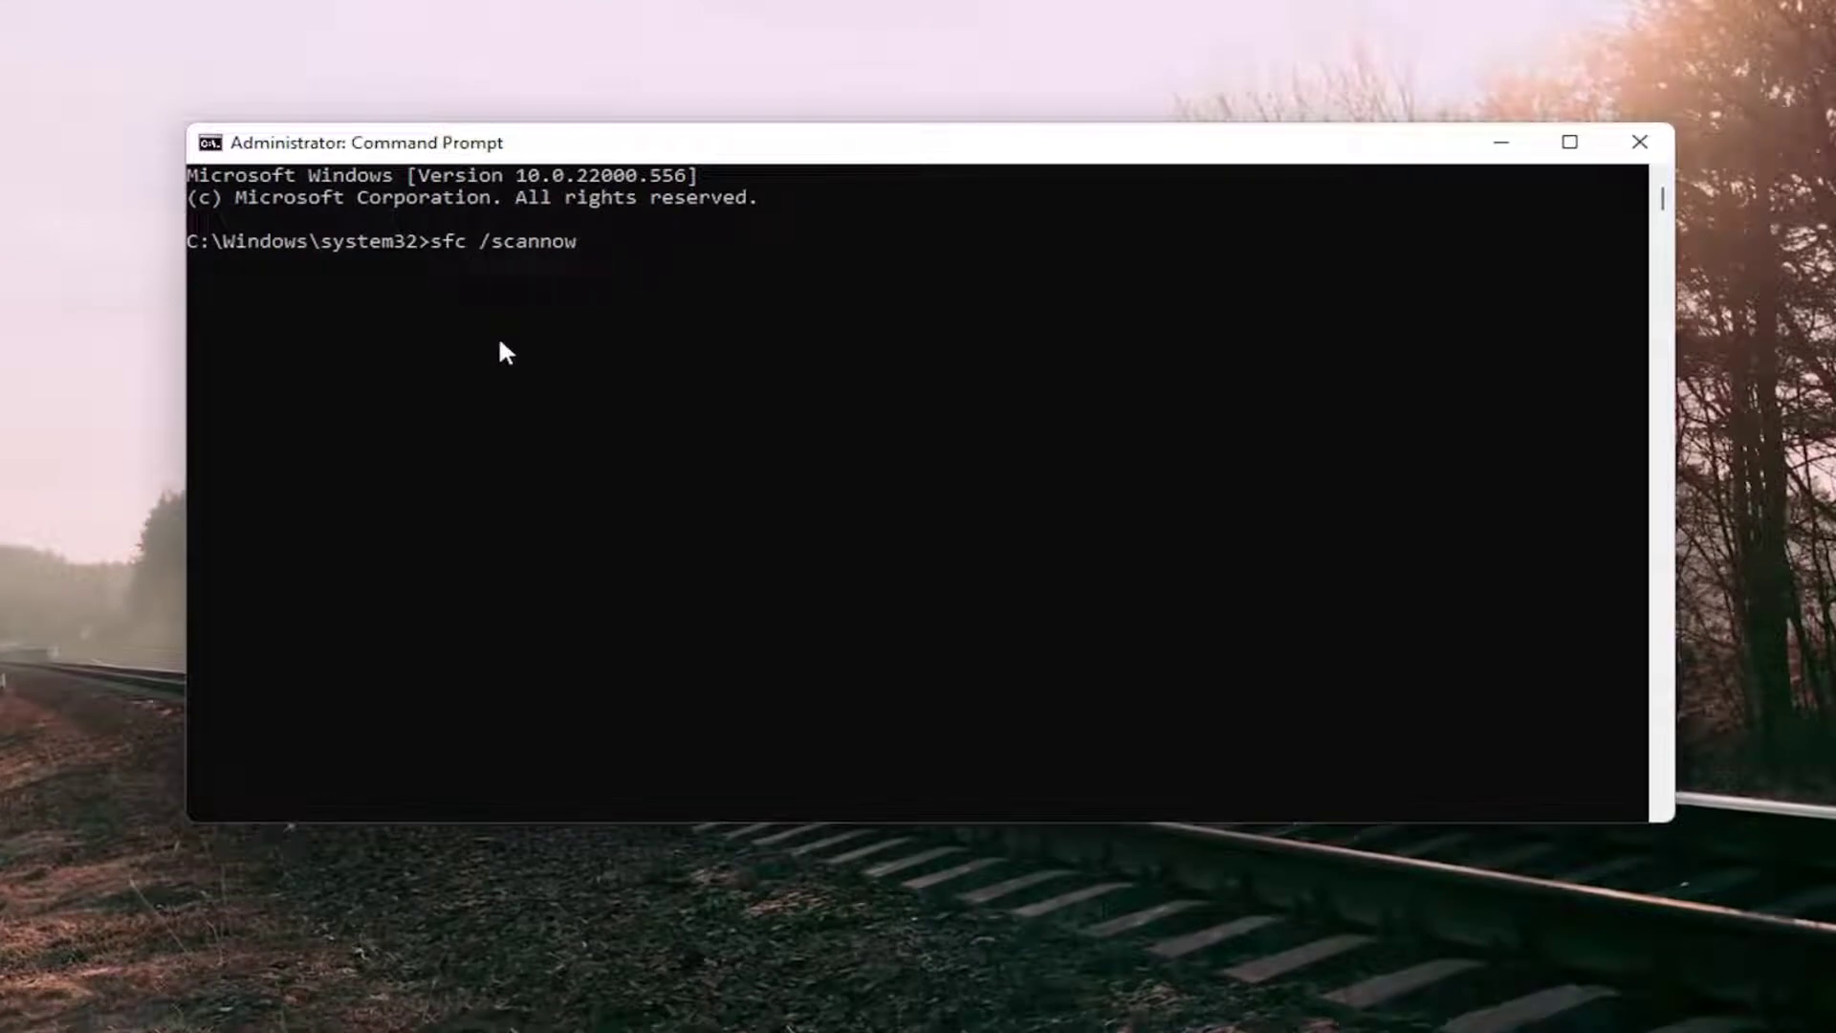
pyautogui.press('Return')
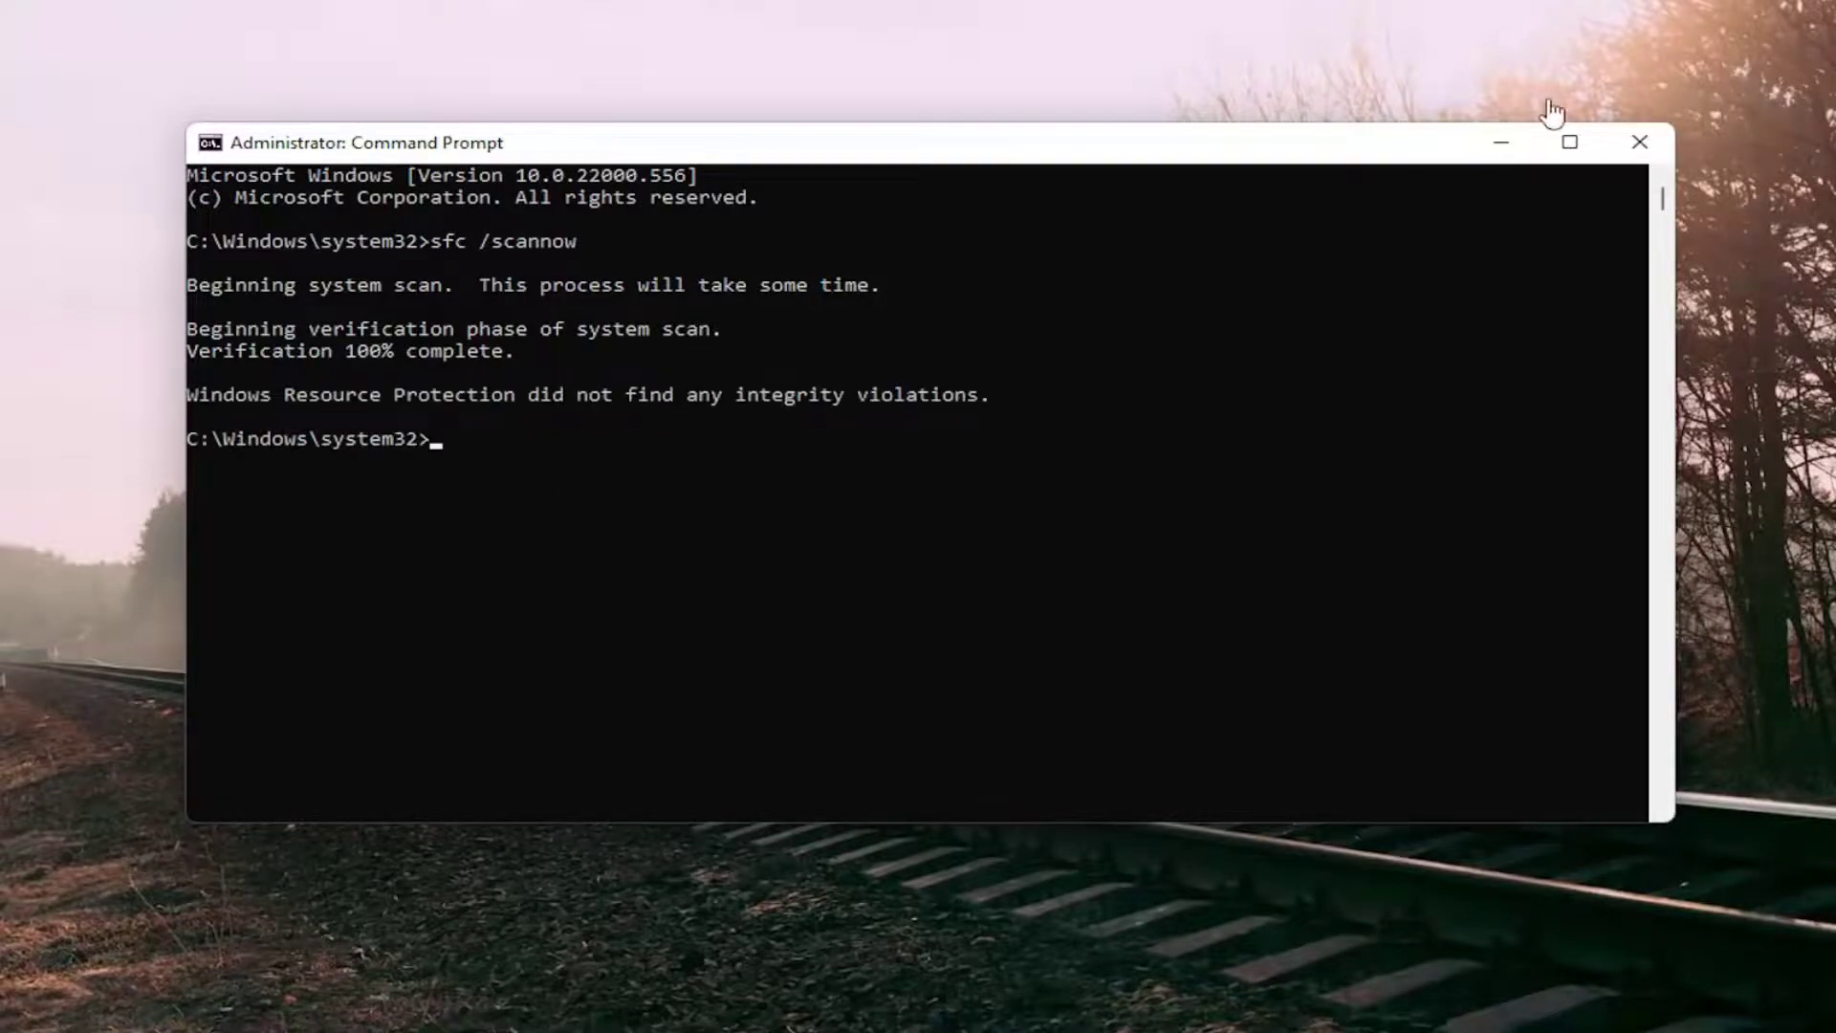
# - Close the Command Prompt window after the clean sfc scan
pyautogui.click(1640, 141)
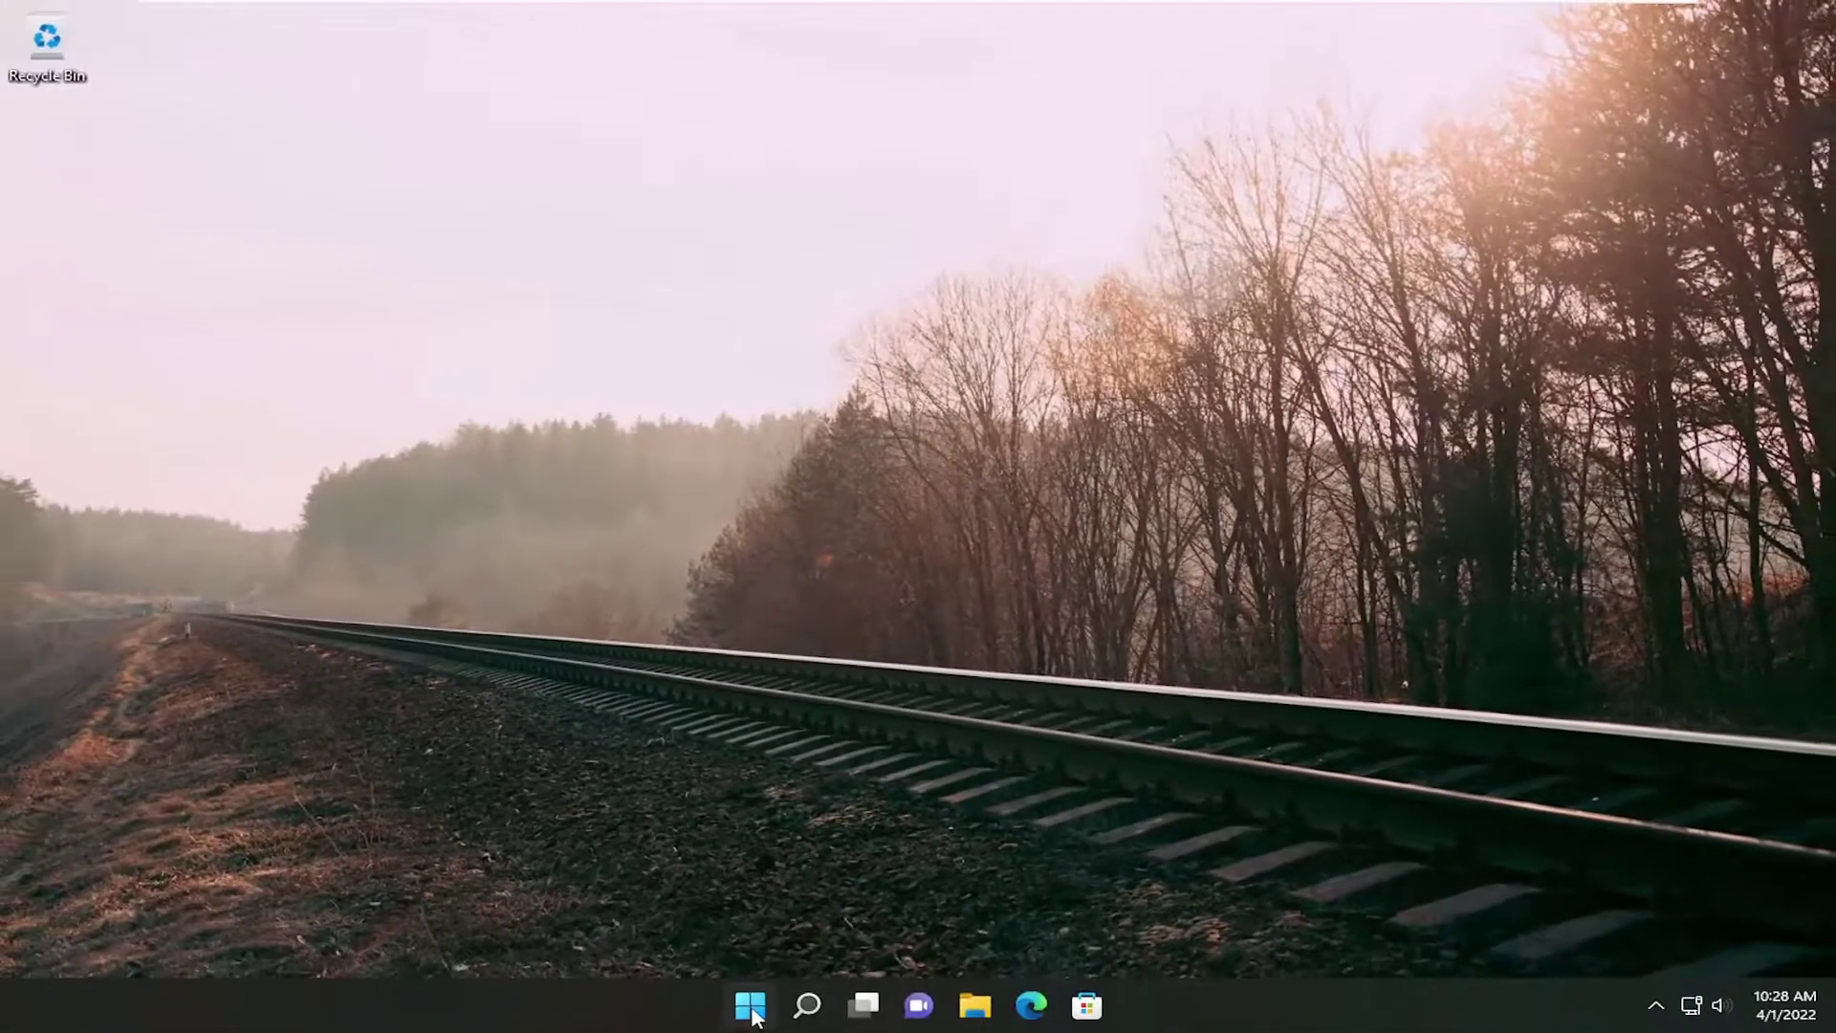